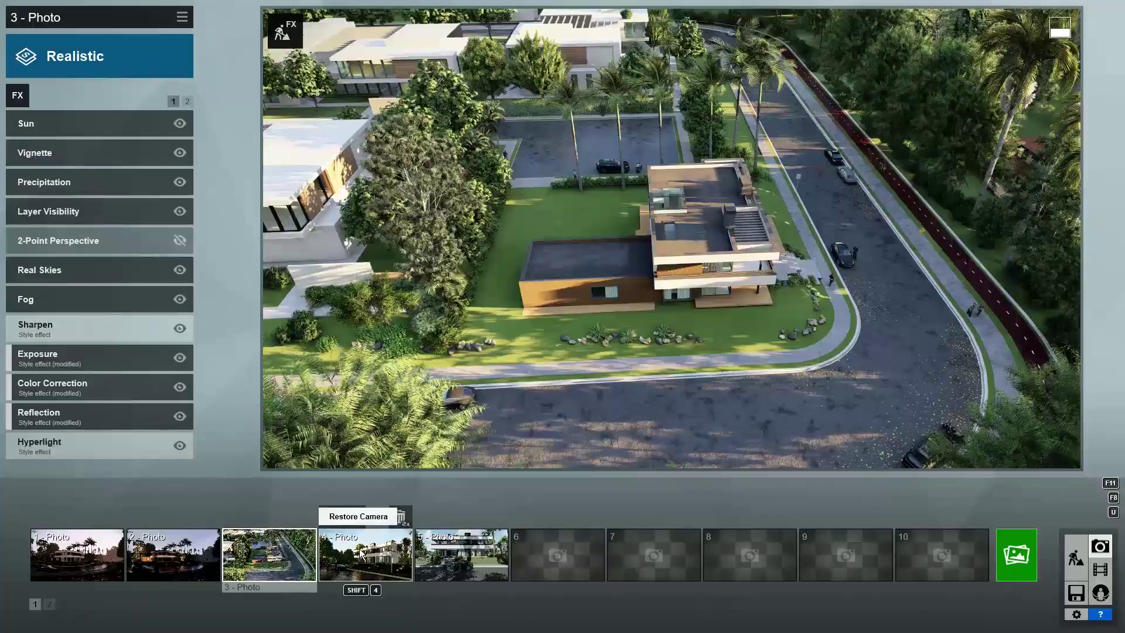
Load the fourth photo's stored camera view in Photo mode
click(366, 555)
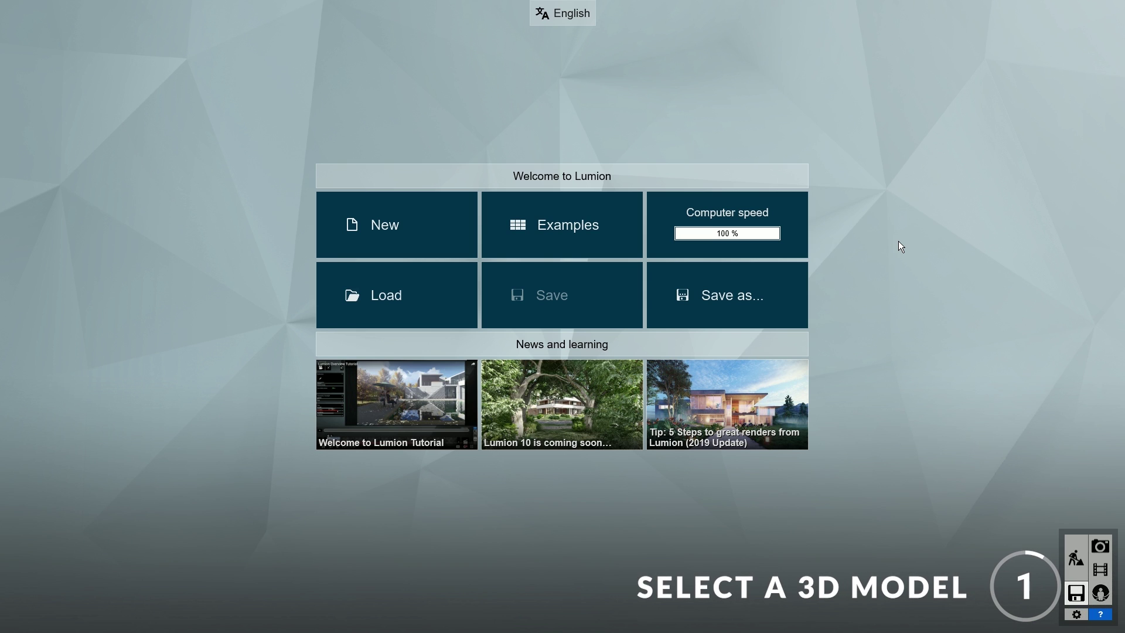
Start a new project importing the SketchUp file My Project.skp as the model
click(400, 221)
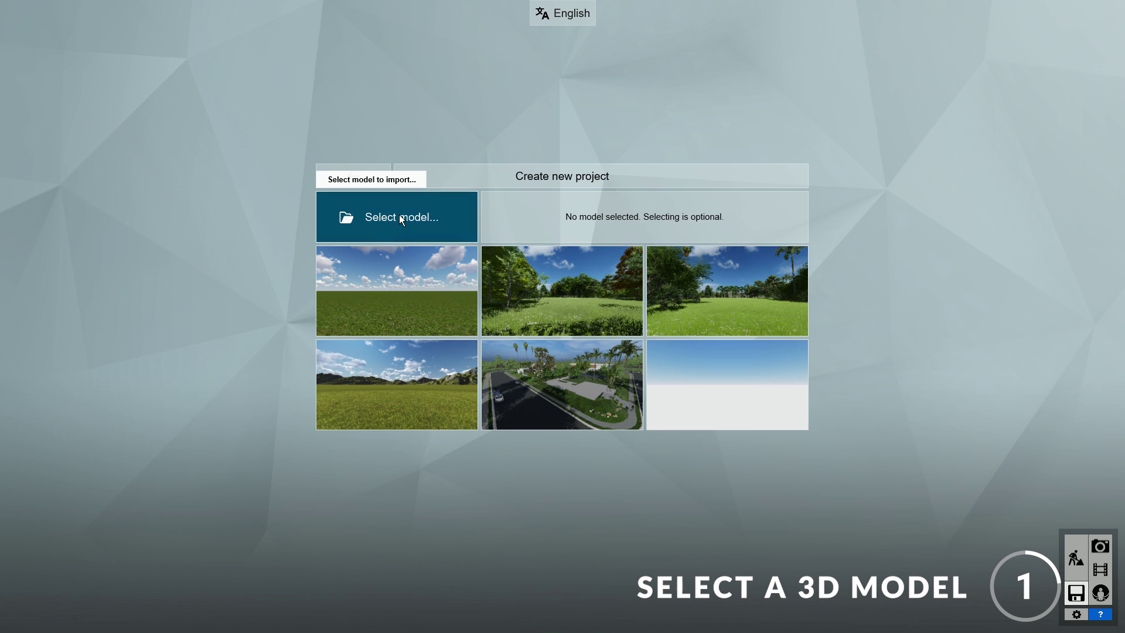
click(430, 210)
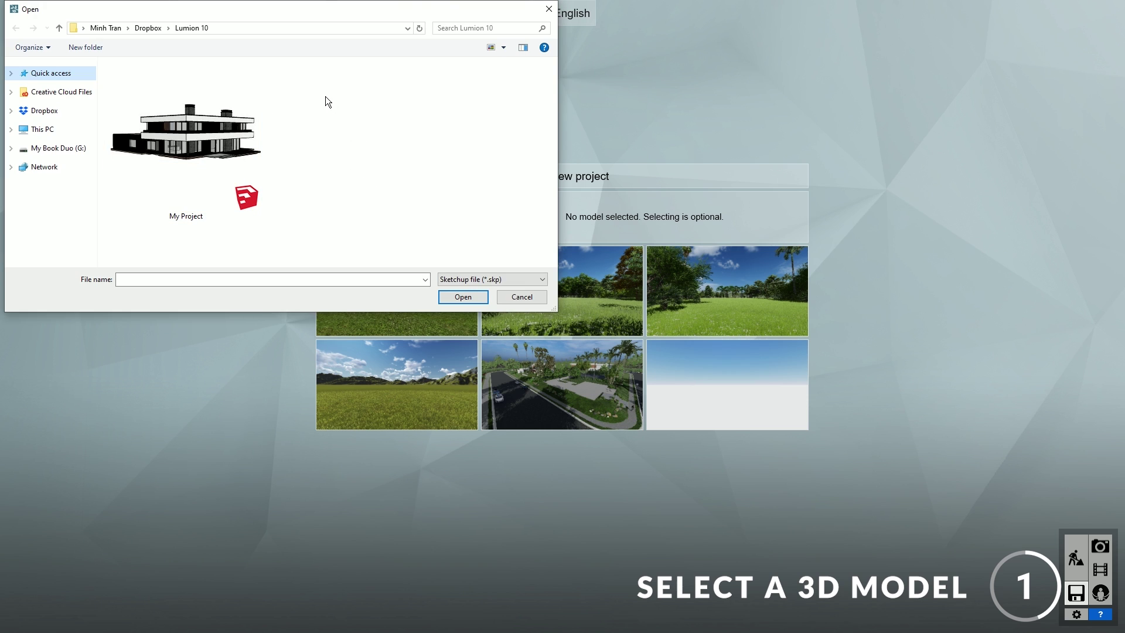
click(479, 276)
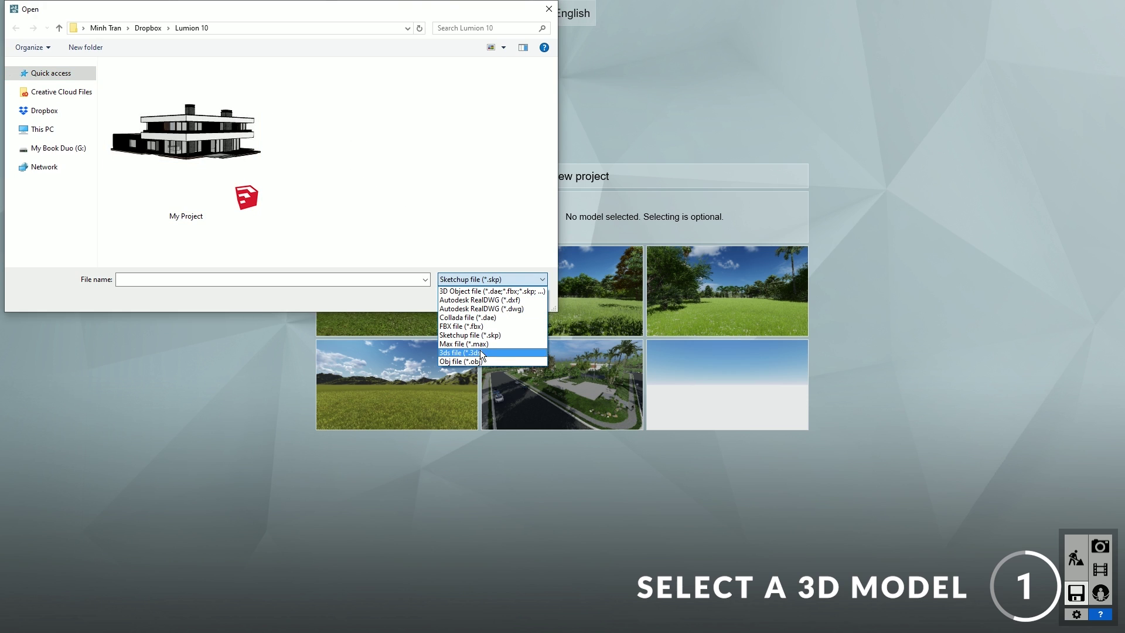
click(478, 278)
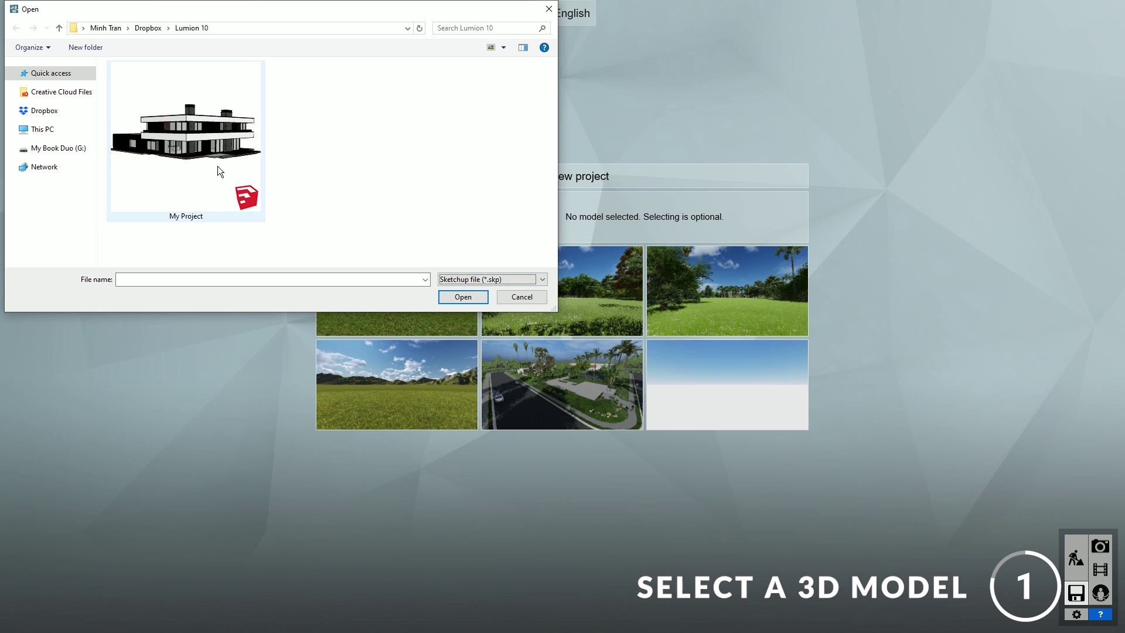
click(472, 299)
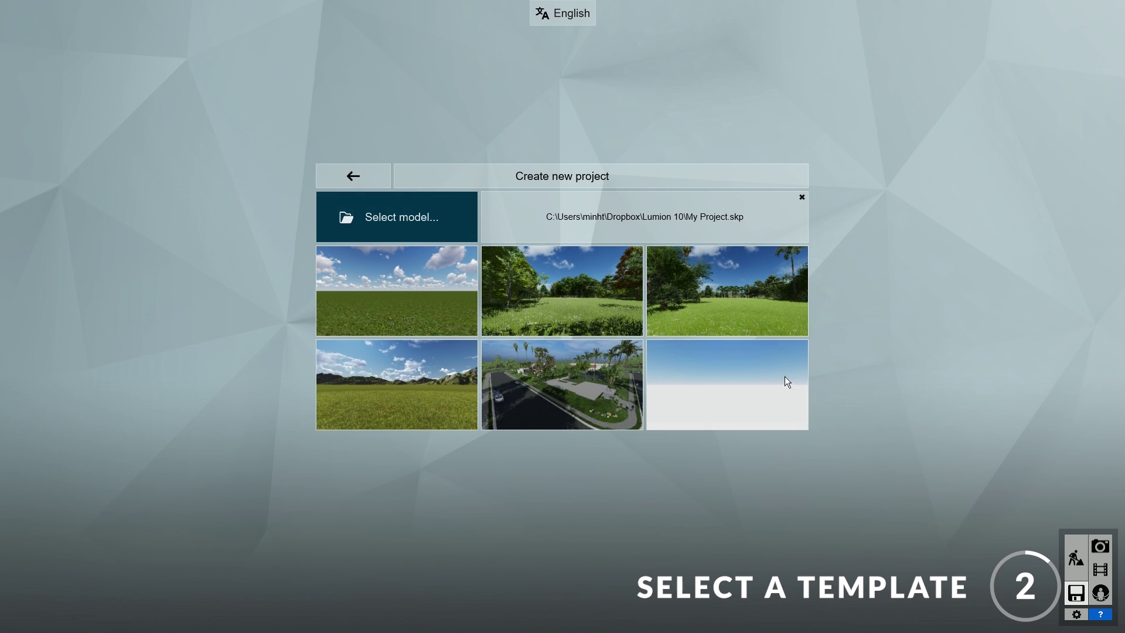
Load the Suburban Environment template, then move the house and undo the move
click(588, 385)
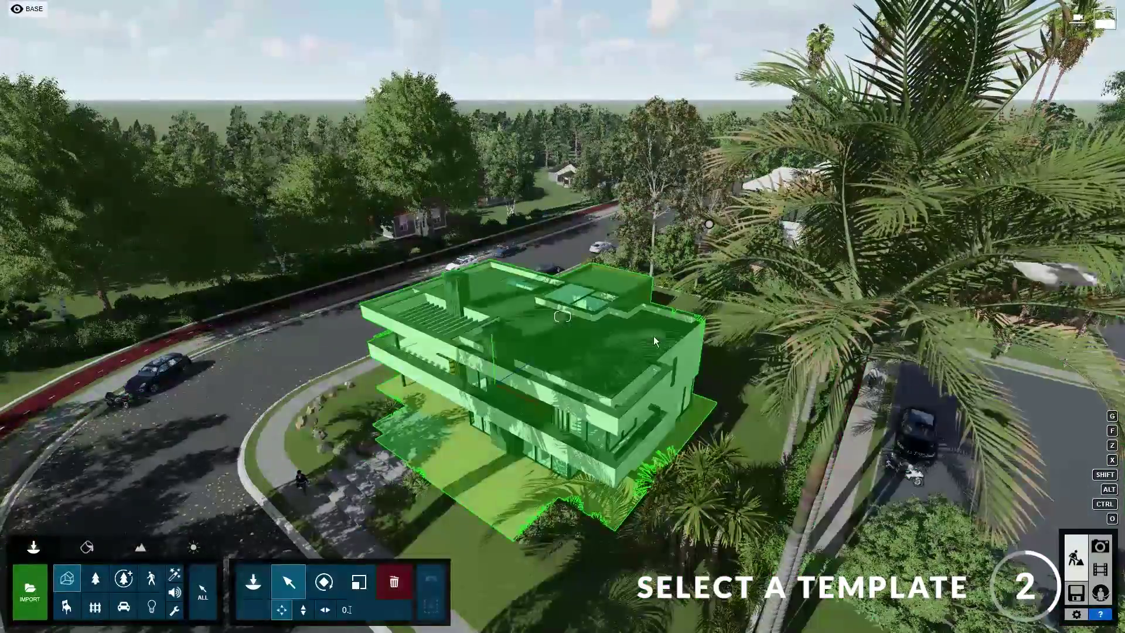
mouse_move(653, 336)
right_down()
mouse_move(644, 264)
mouse_move(653, 336)
right_up()
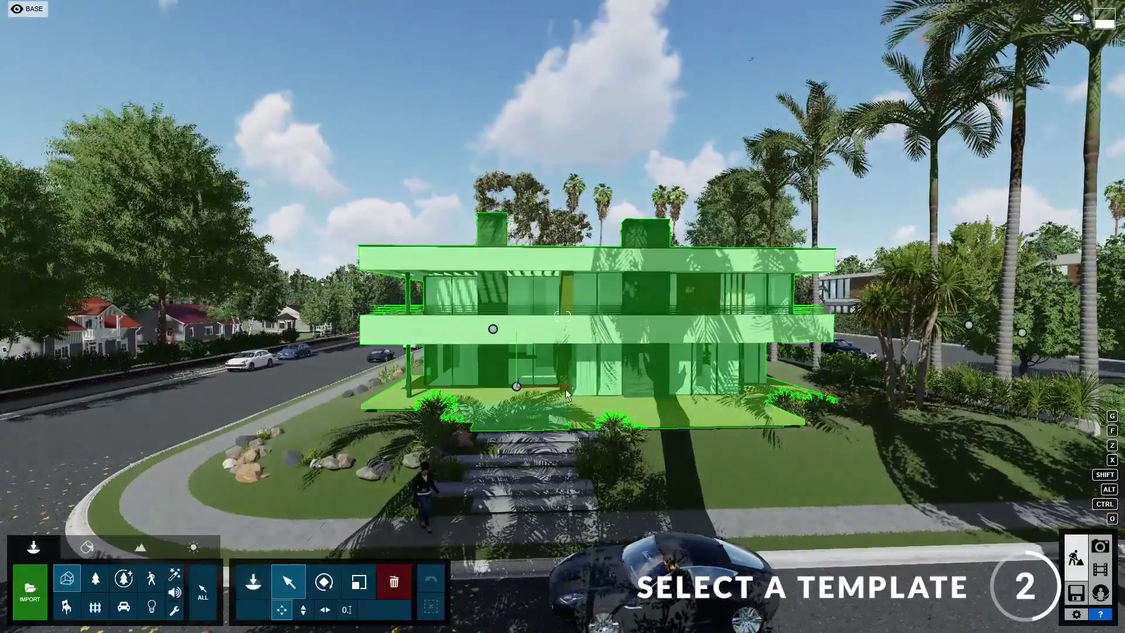
click(516, 391)
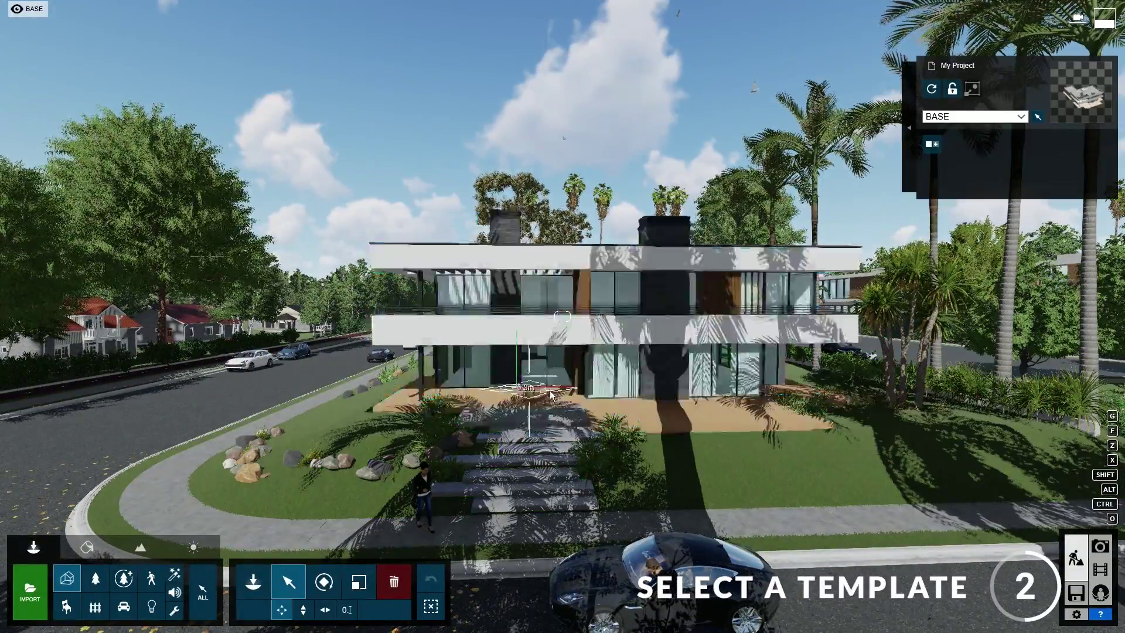
drag(582, 363, 519, 375)
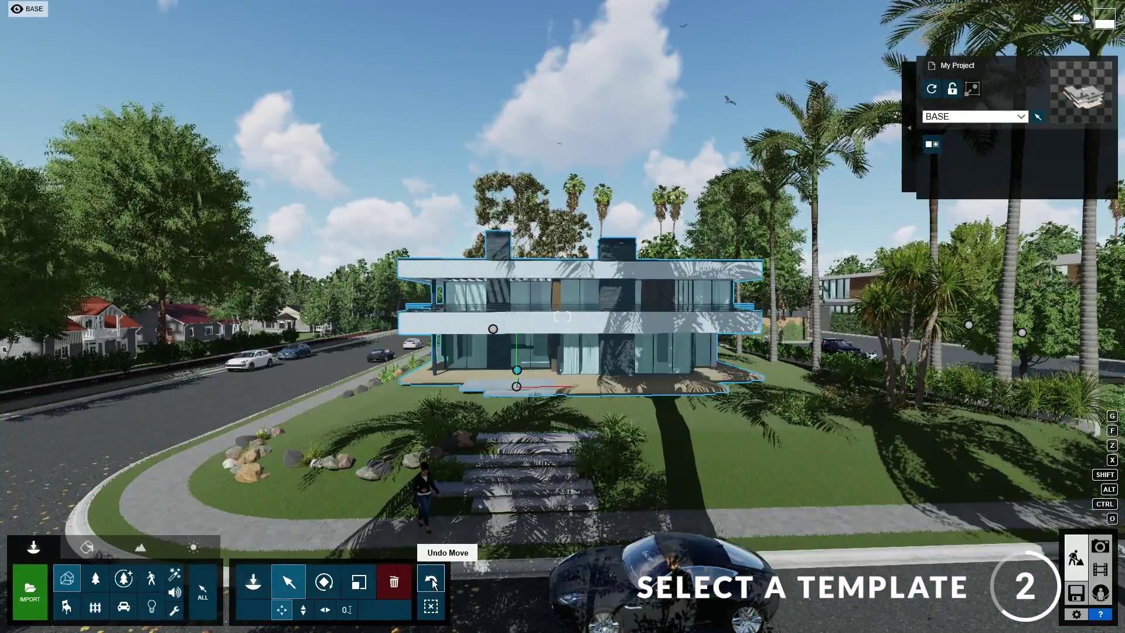
click(435, 581)
Orbit the camera around the house to a street-corner view
right_drag(434, 581, 492, 453)
click(658, 396)
right_drag(658, 396, 734, 196)
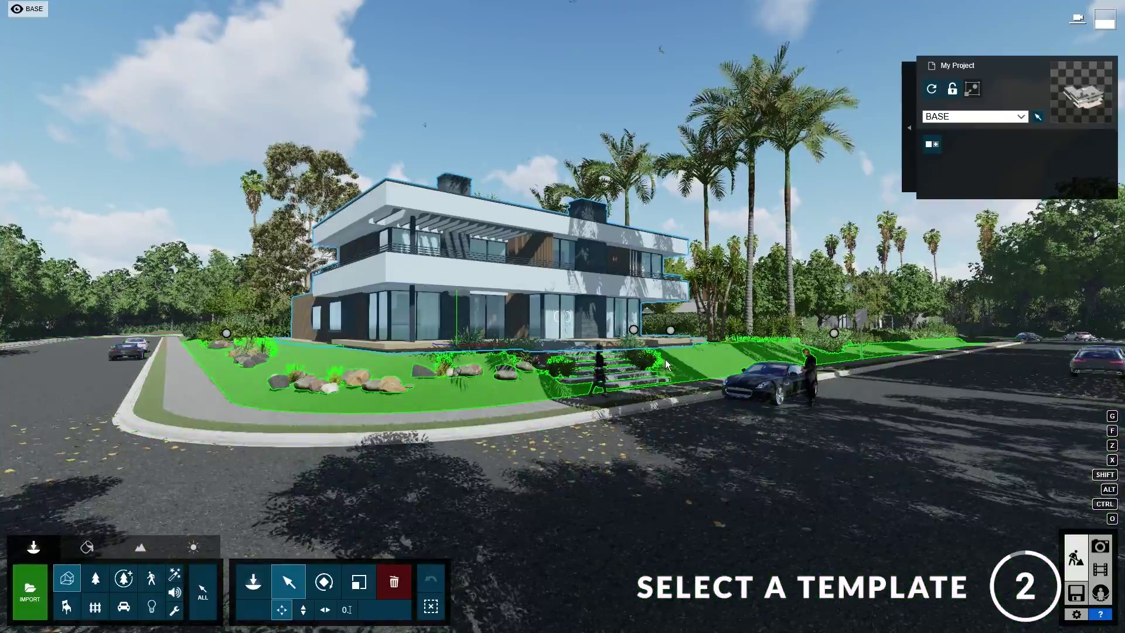
mouse_move(666, 360)
right_down()
mouse_move(610, 358)
mouse_move(668, 348)
mouse_move(665, 360)
right_up()
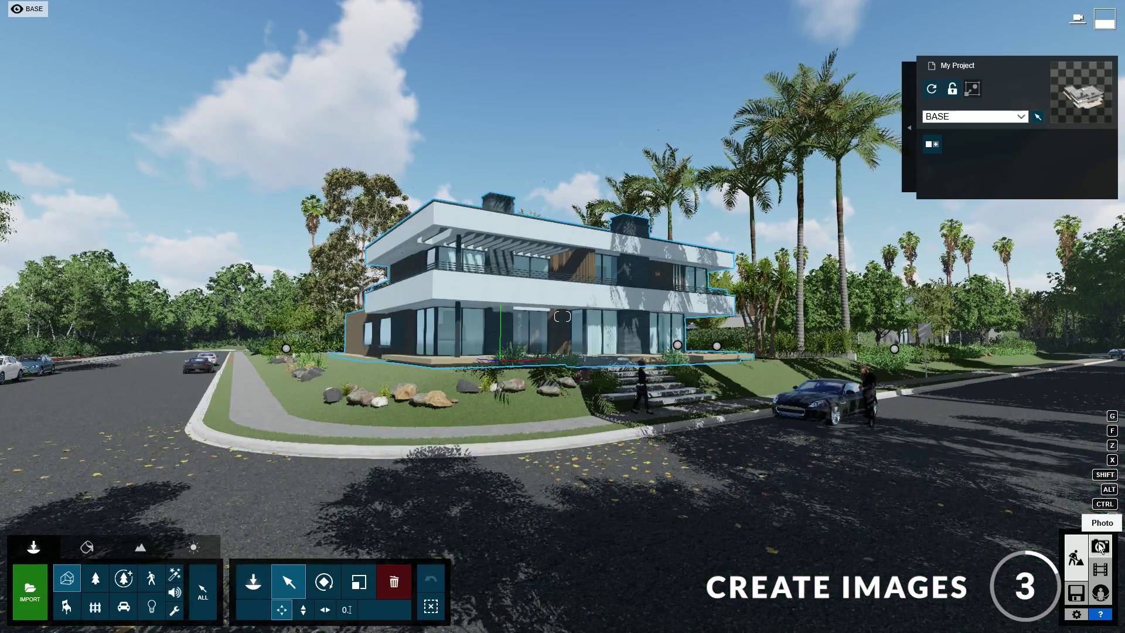
In Photo mode, review photos 1–4 and store the current street view as photo 5
click(1100, 548)
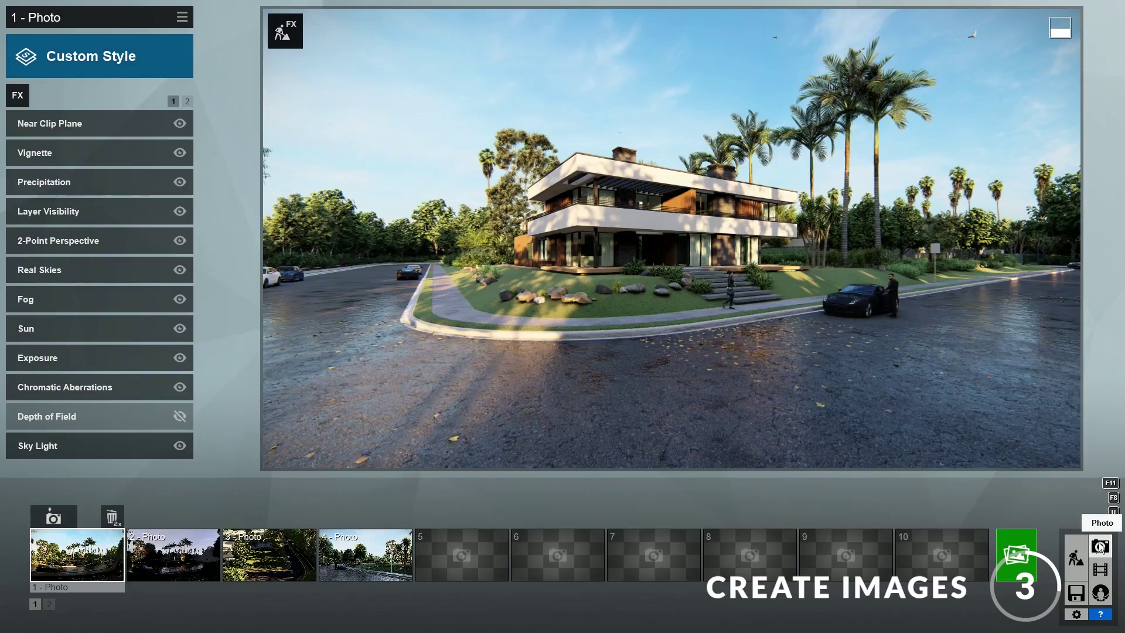
click(68, 560)
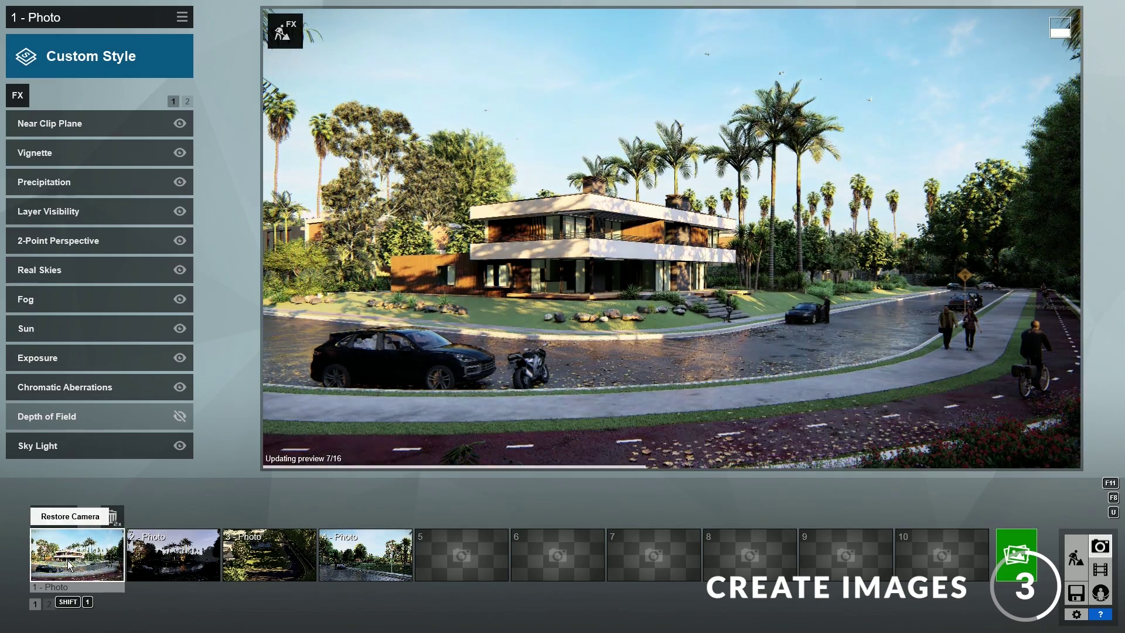
click(164, 564)
click(258, 569)
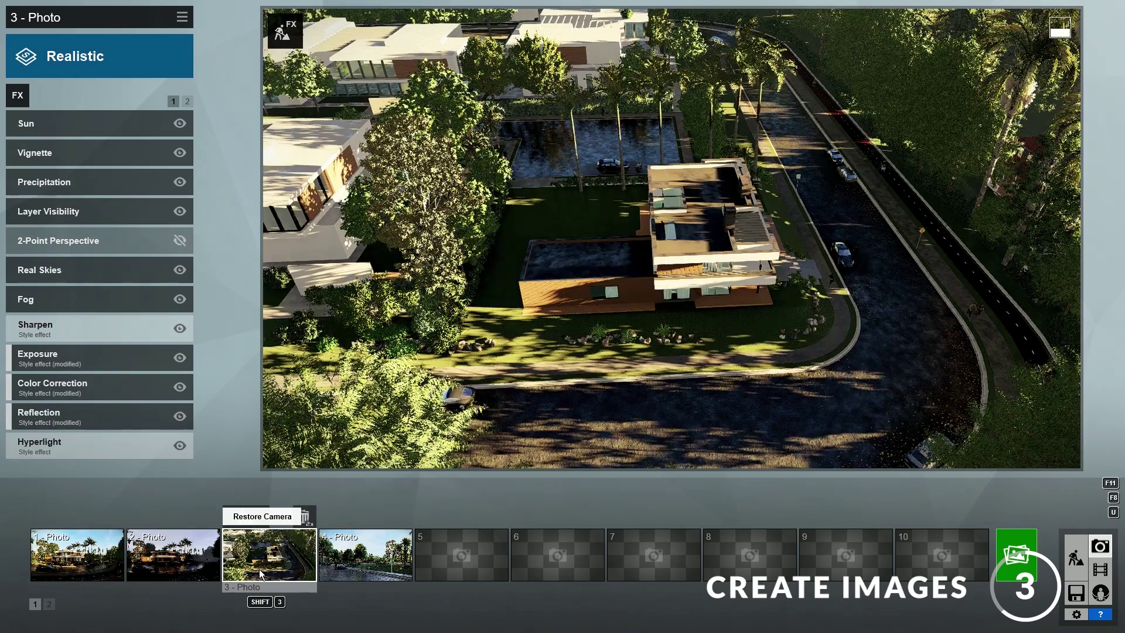
click(340, 562)
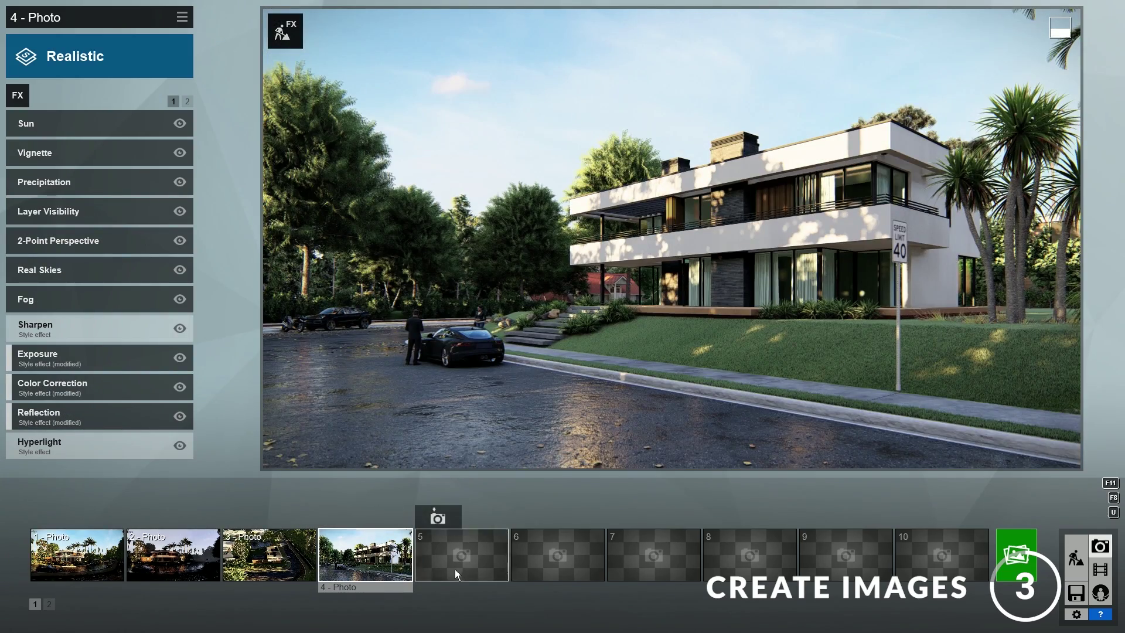
click(456, 563)
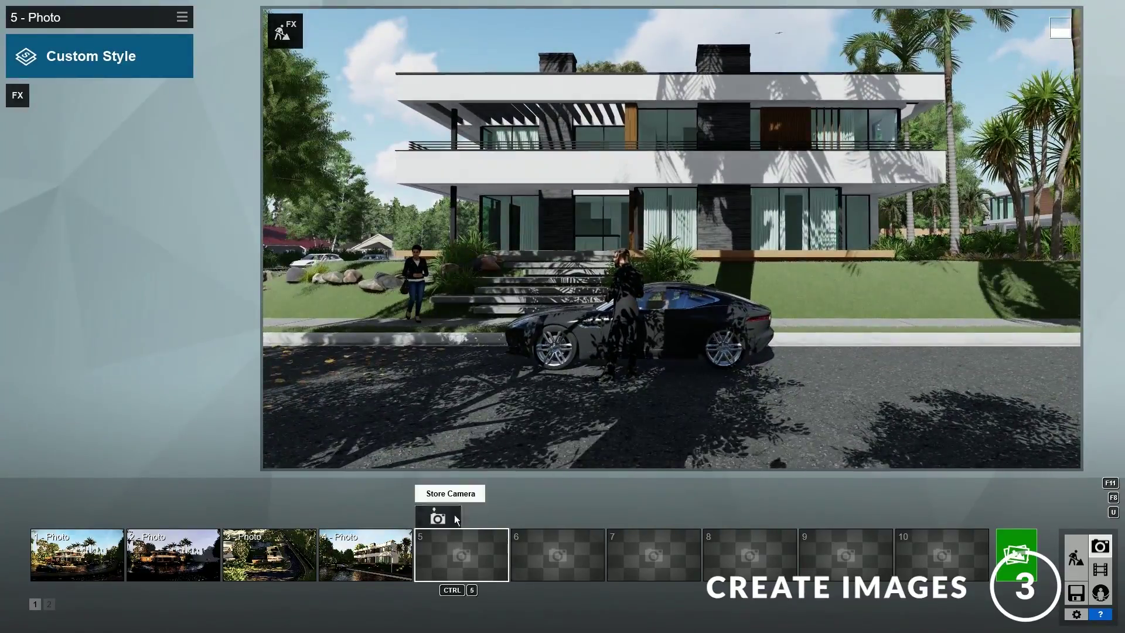
click(446, 519)
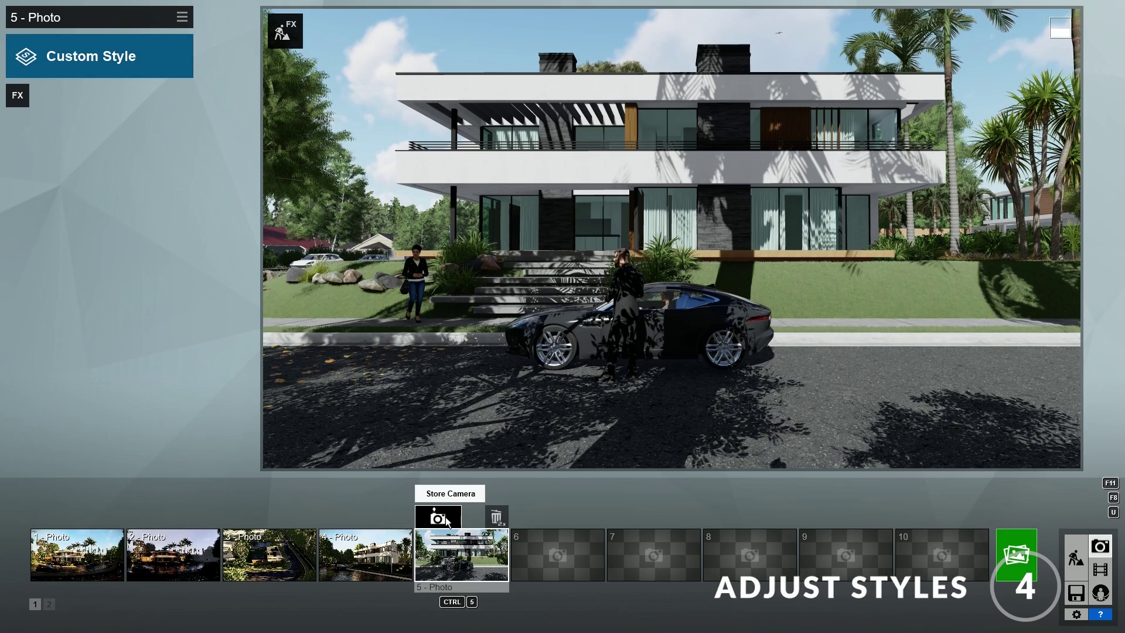
click(69, 550)
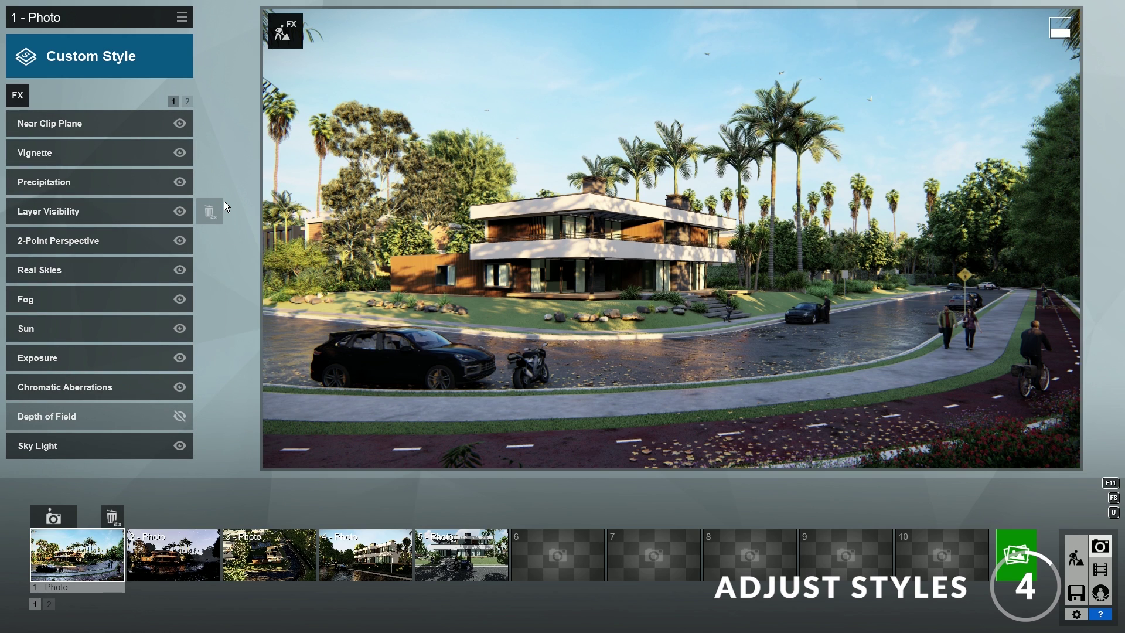
Give photo 1 a dark purple Real Skies sunset sky with heading -8.2°
click(83, 274)
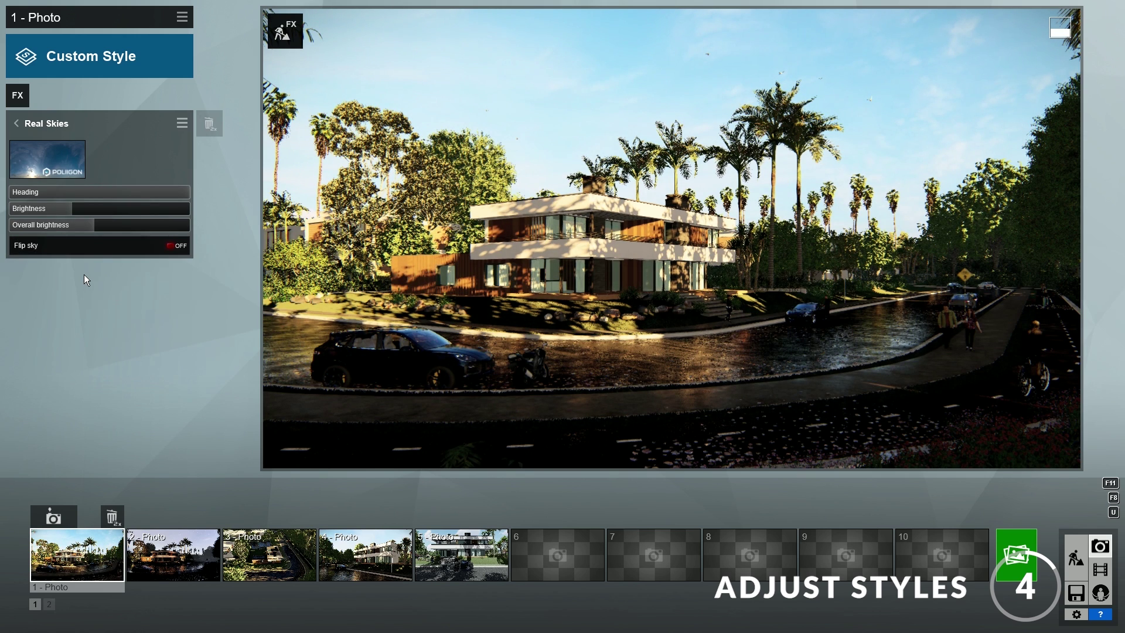
click(56, 164)
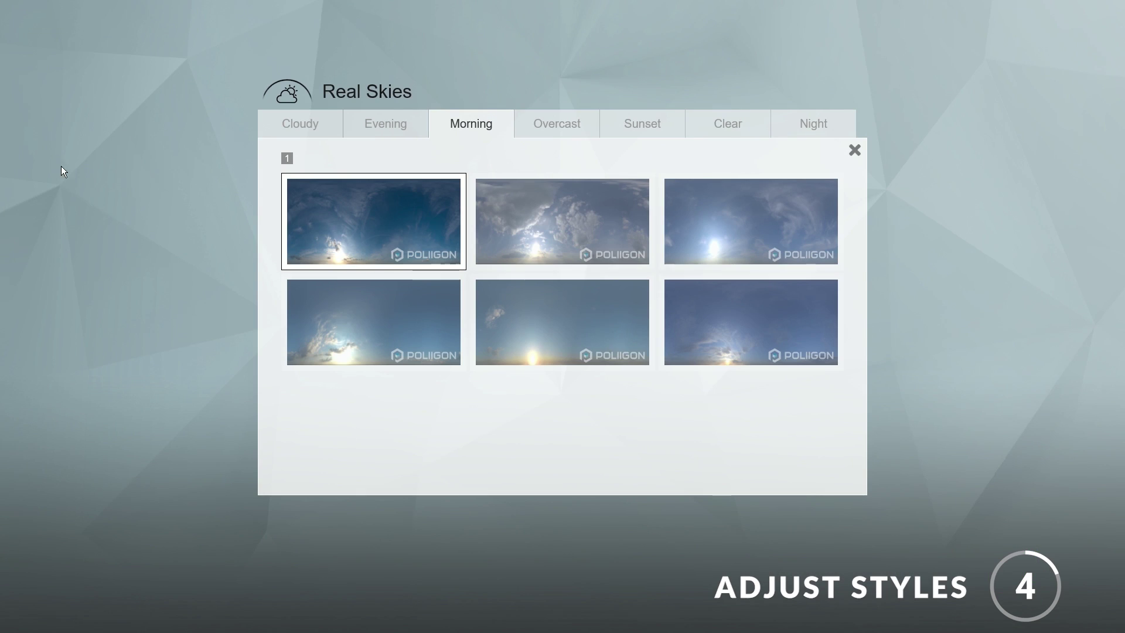
click(644, 125)
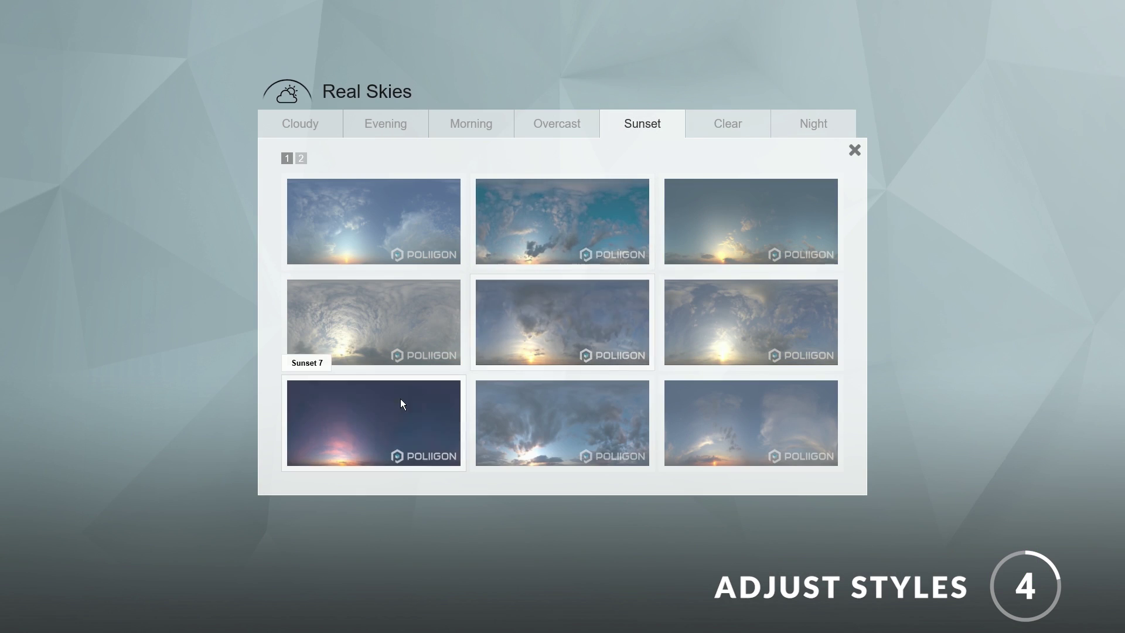
click(347, 418)
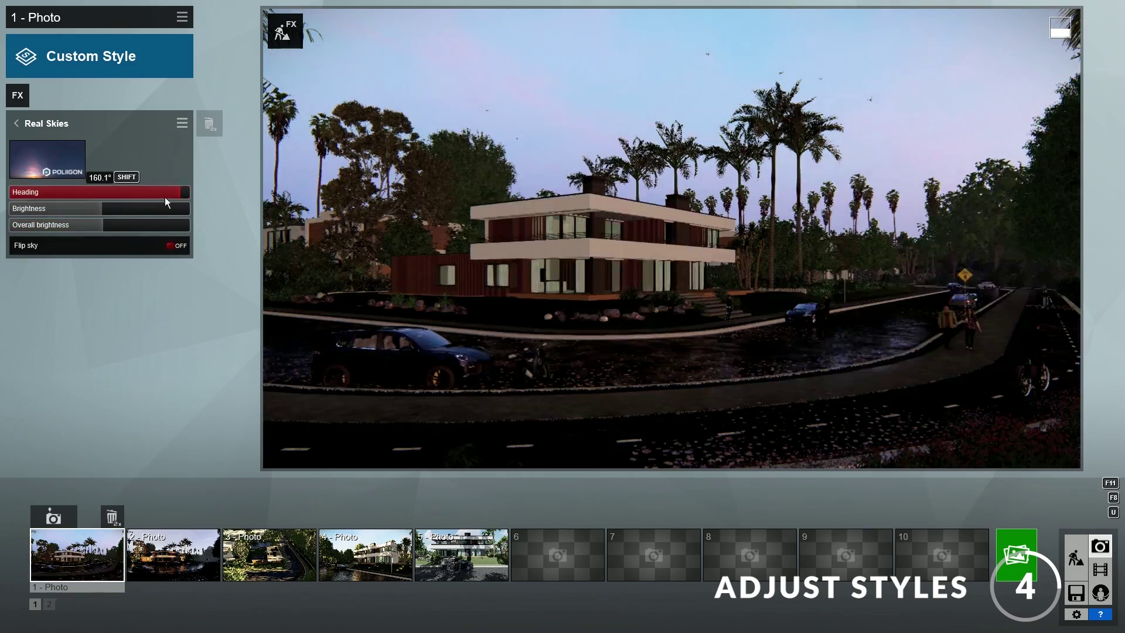
mouse_move(164, 196)
mouse_down()
mouse_move(96, 199)
mouse_move(153, 195)
mouse_up()
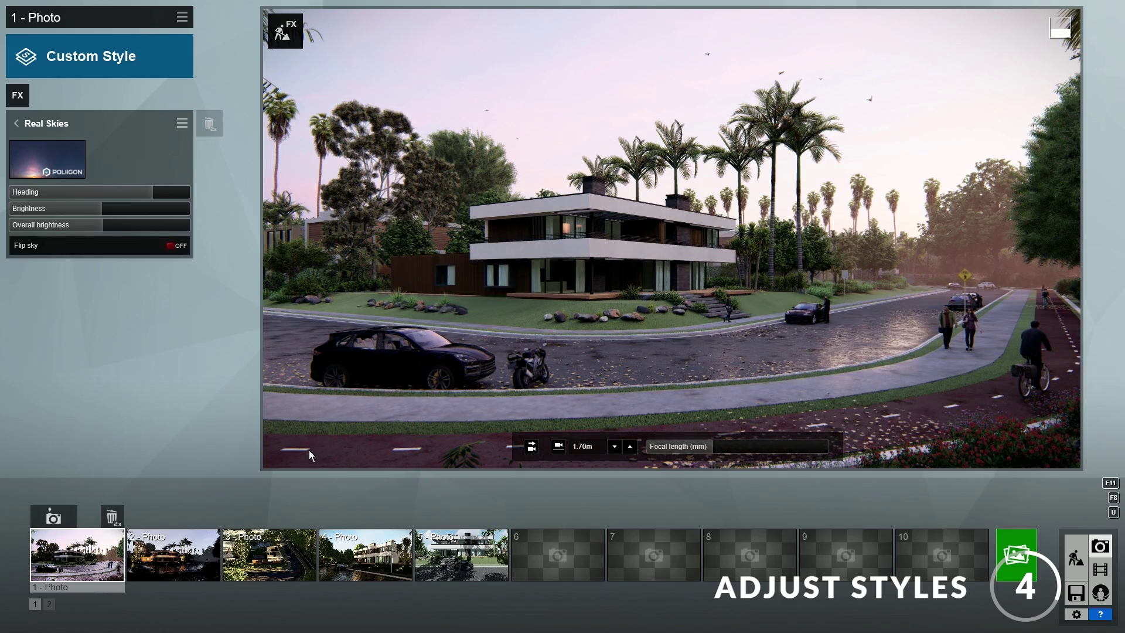
click(174, 561)
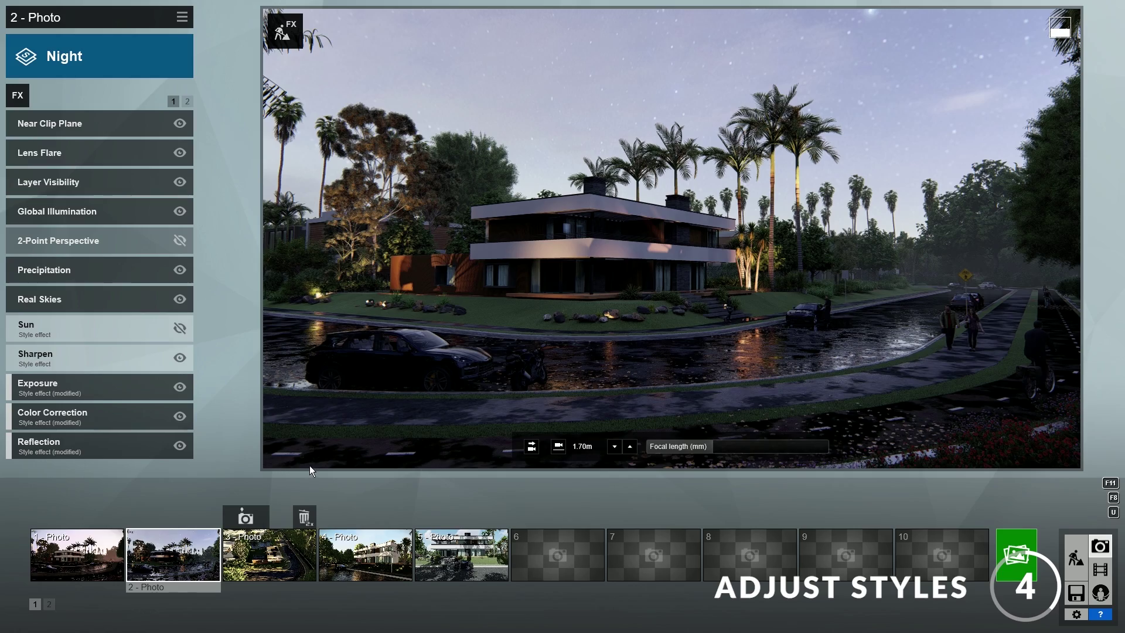
Review photos 3 and 4, then open the Settings page
click(276, 556)
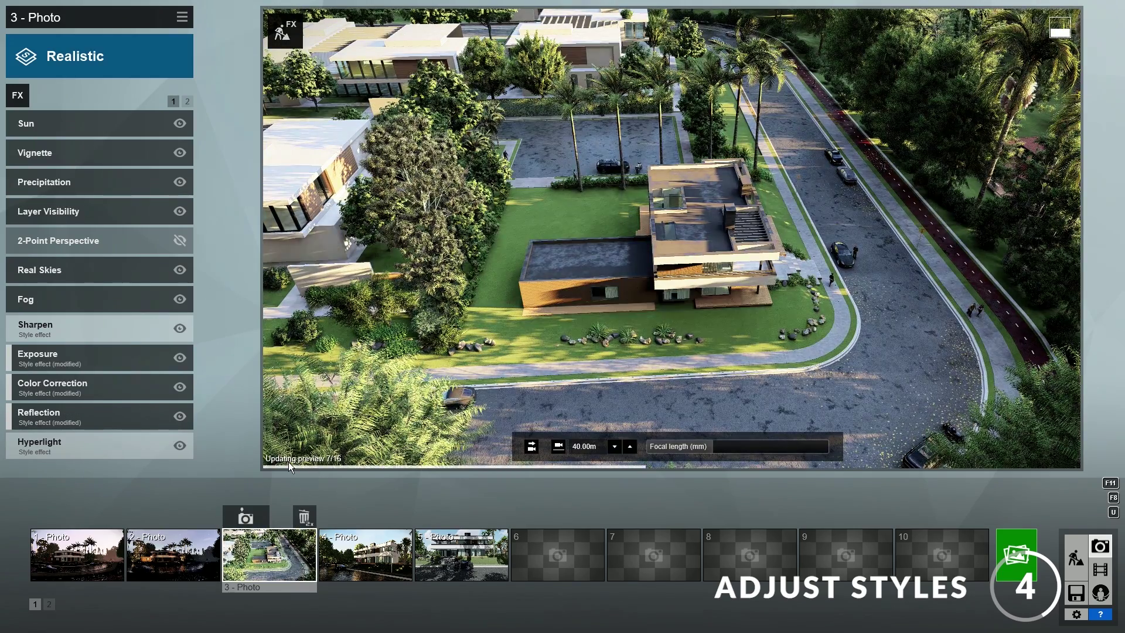
click(361, 552)
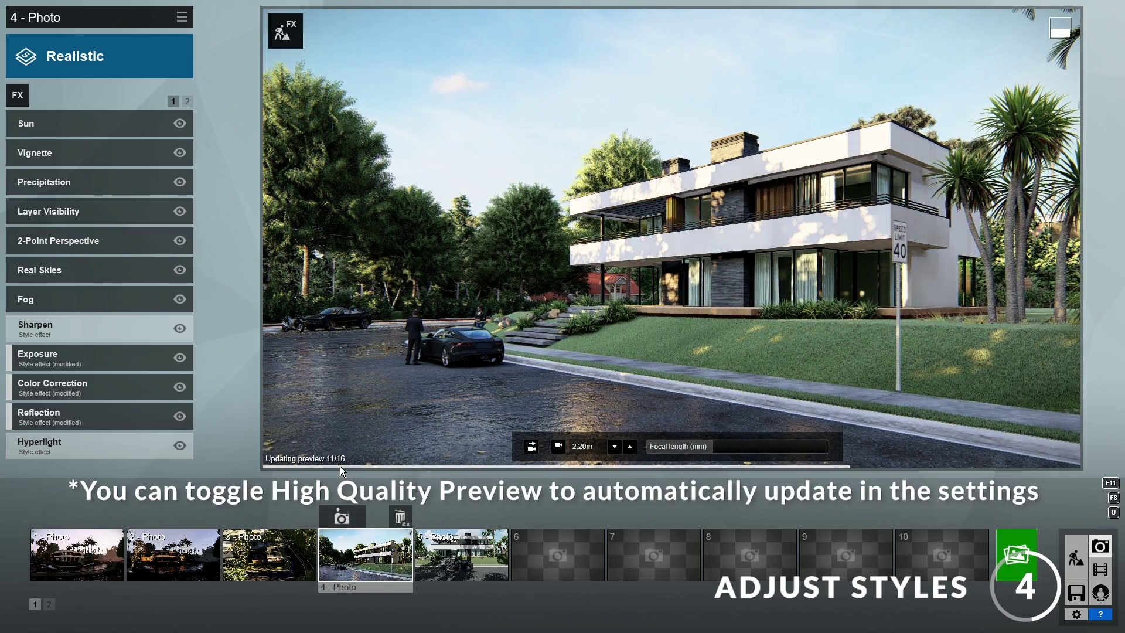
click(1075, 614)
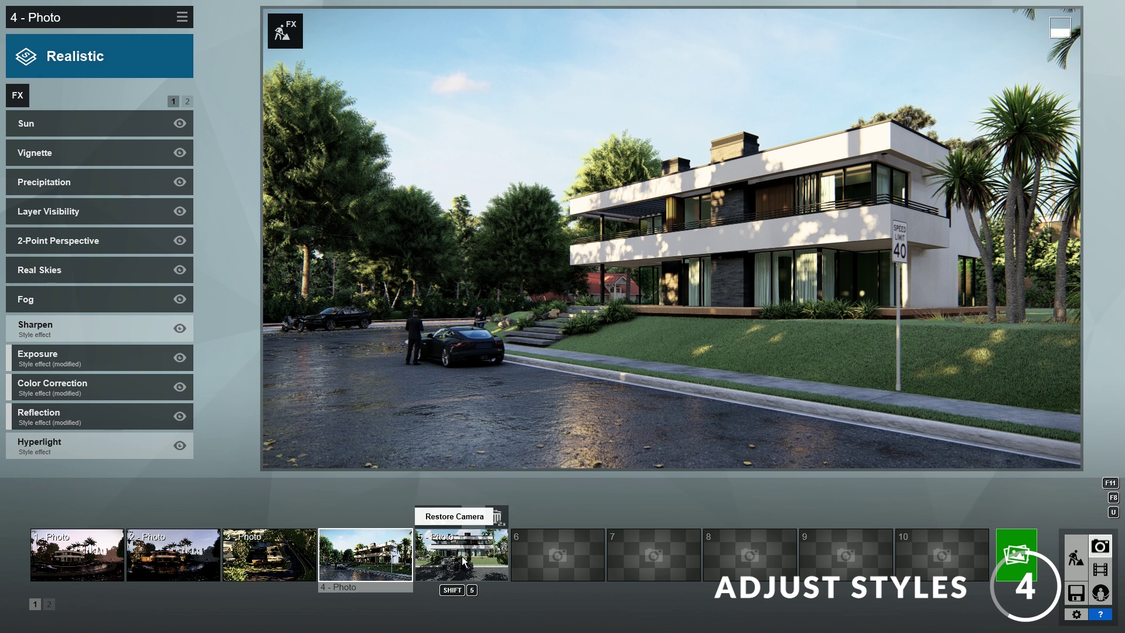
Leave Settings, select photo 5 and open its Select Style gallery
click(463, 563)
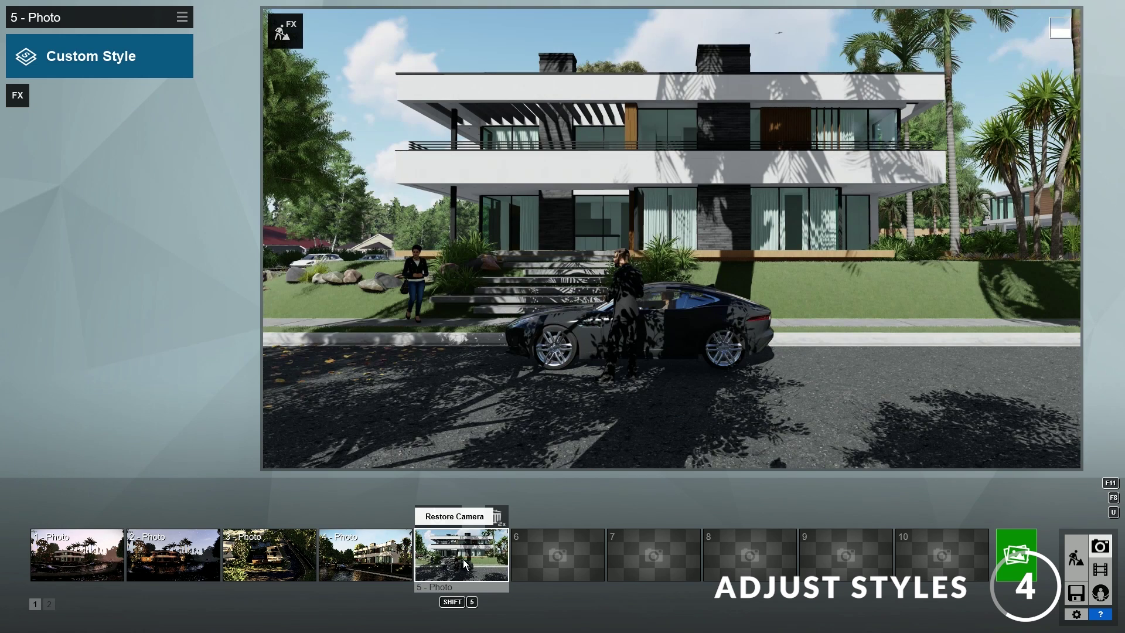
click(135, 69)
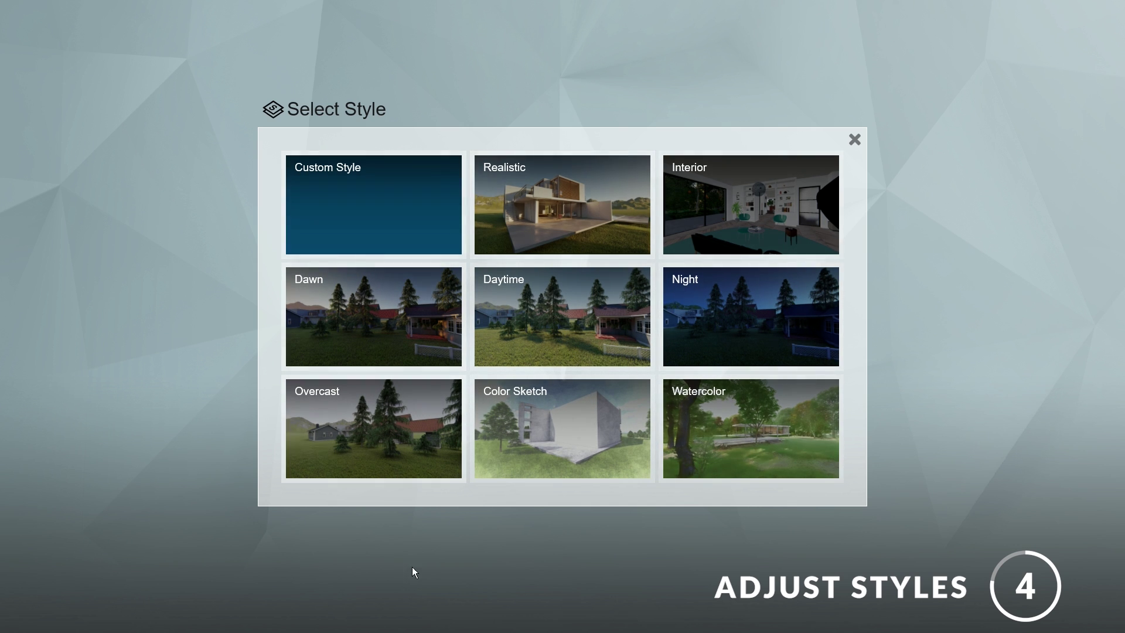
Apply the Realistic style to photo 5 and paste photo 4's copied effects onto it
click(570, 199)
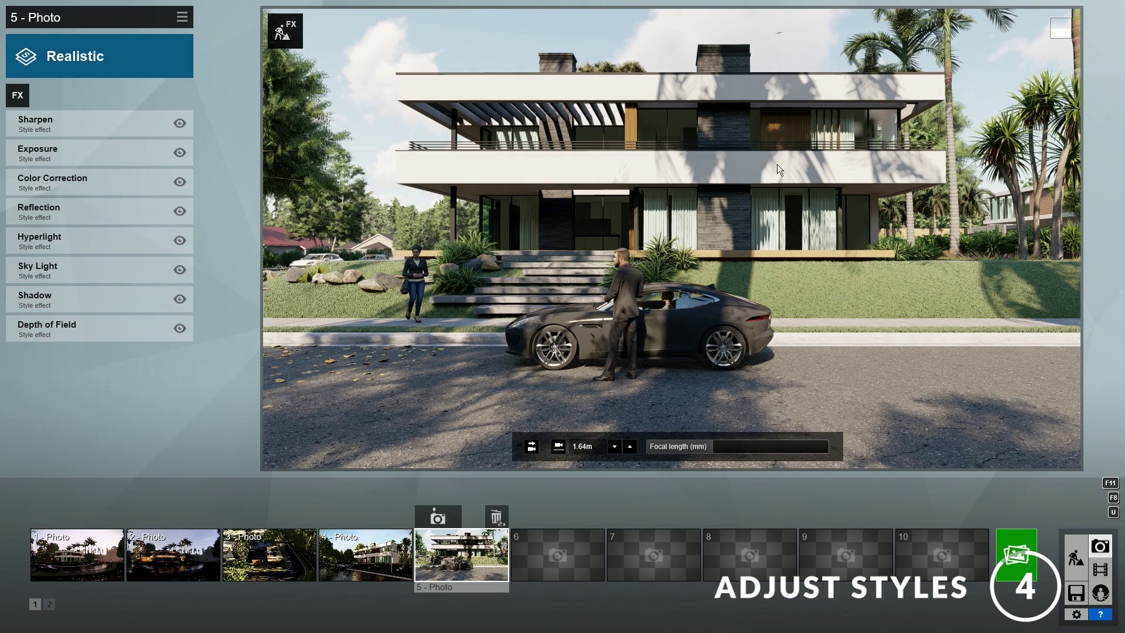
click(341, 554)
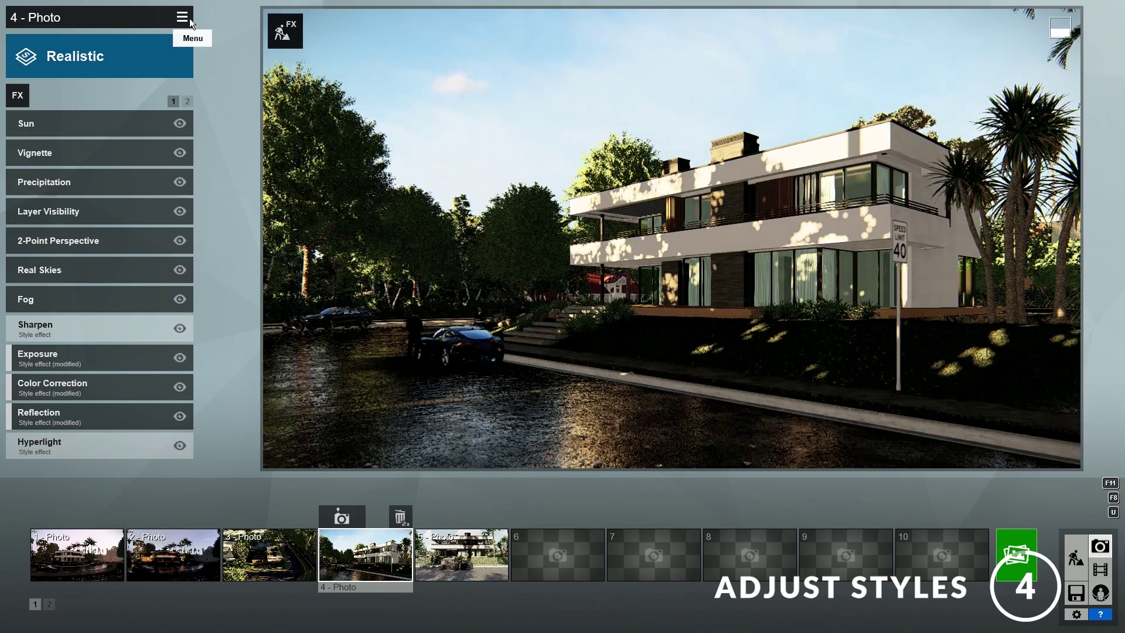
click(184, 18)
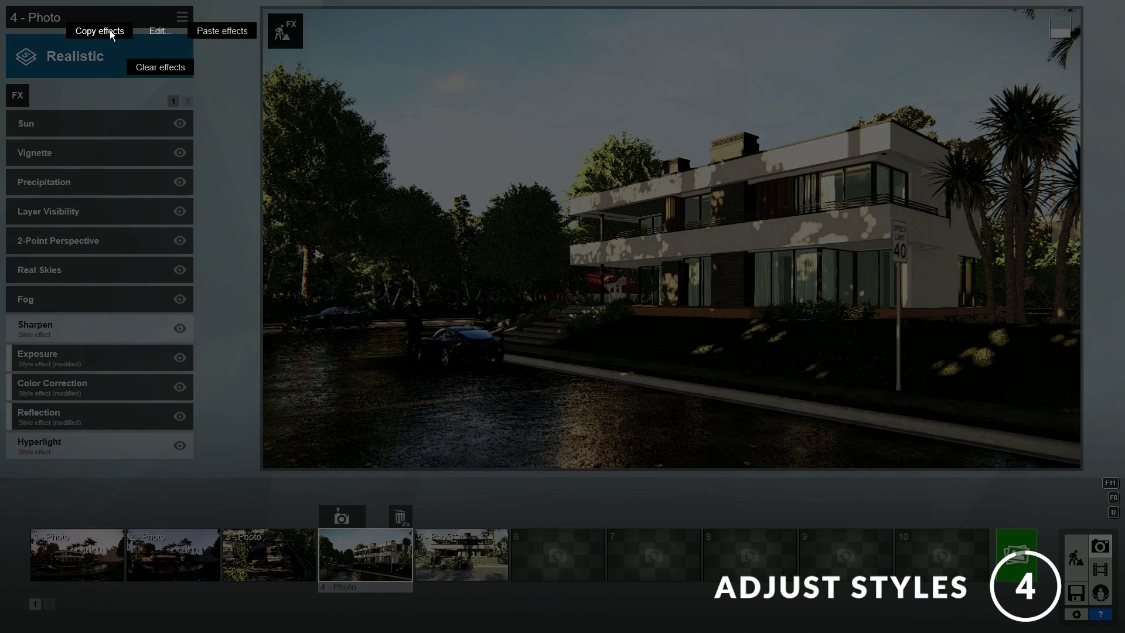
click(110, 30)
click(460, 554)
click(181, 18)
click(152, 30)
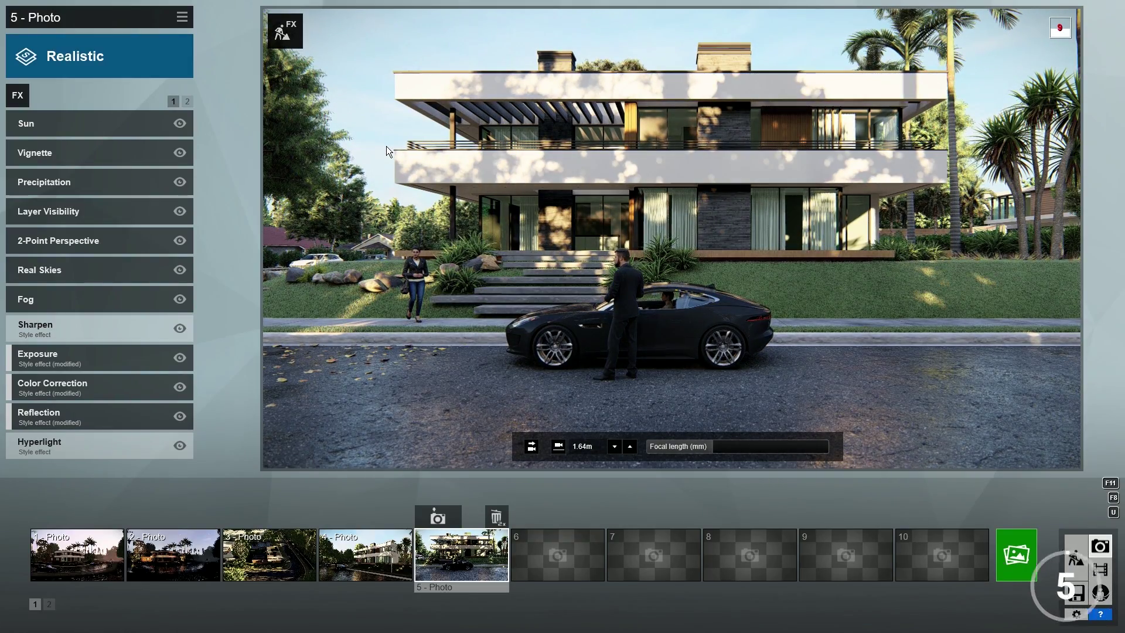
click(88, 554)
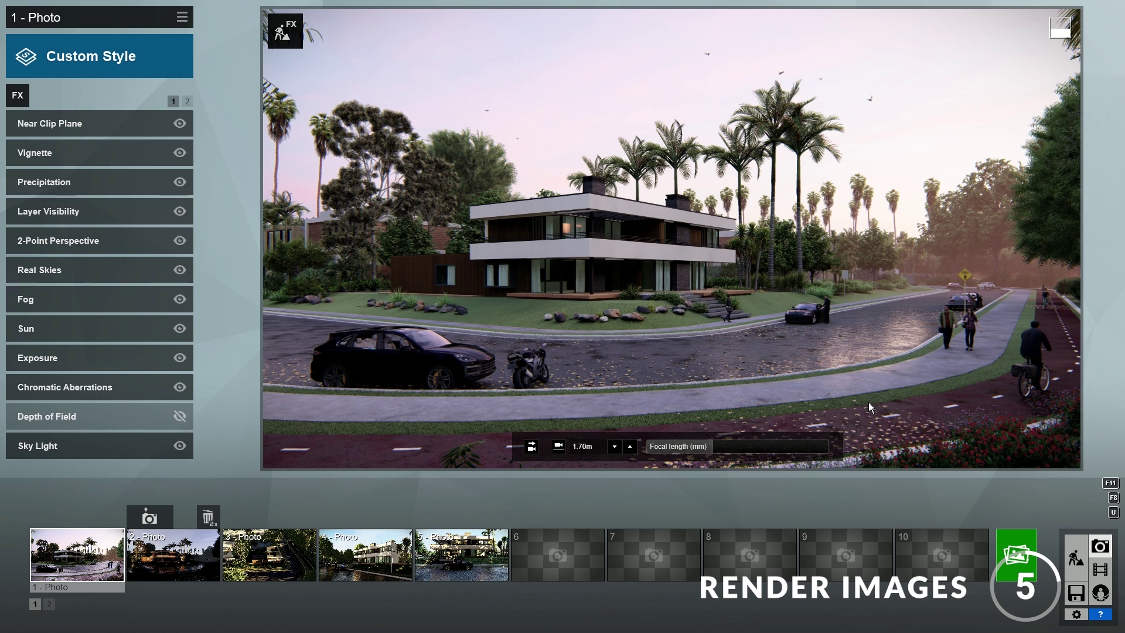
Open Render Photos on the Photo Set tab with all five photos checked
click(1015, 559)
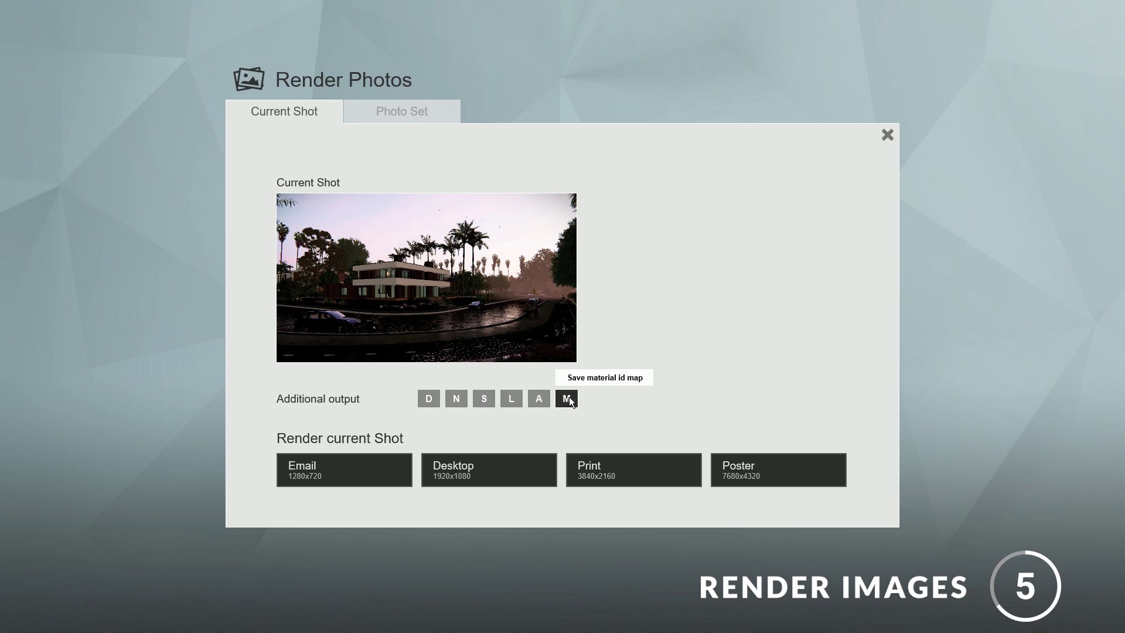
click(403, 111)
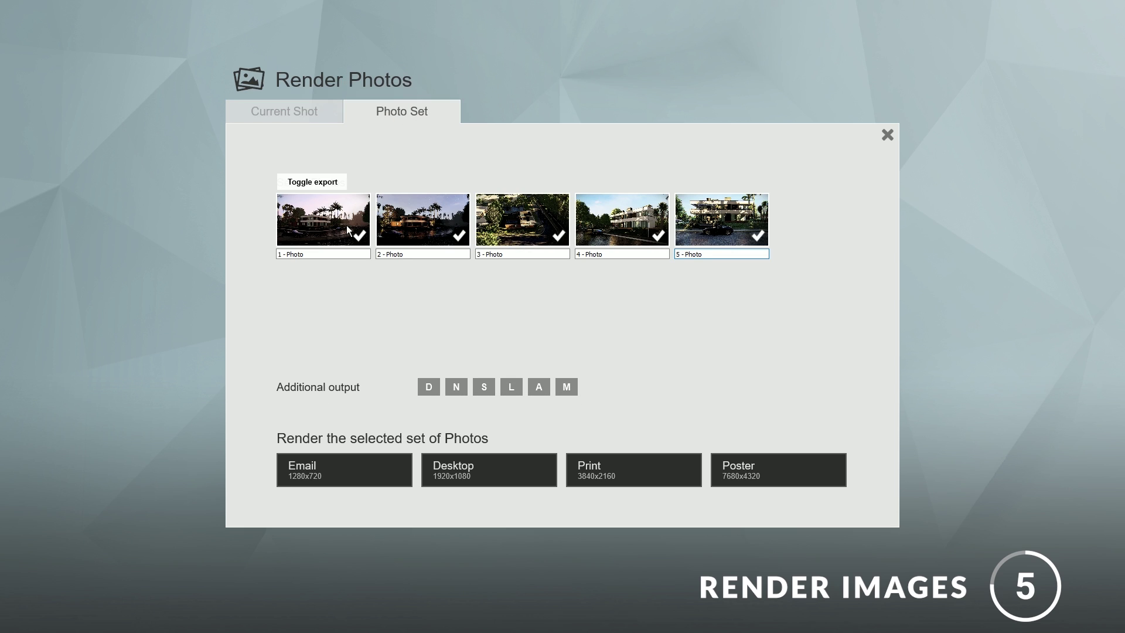